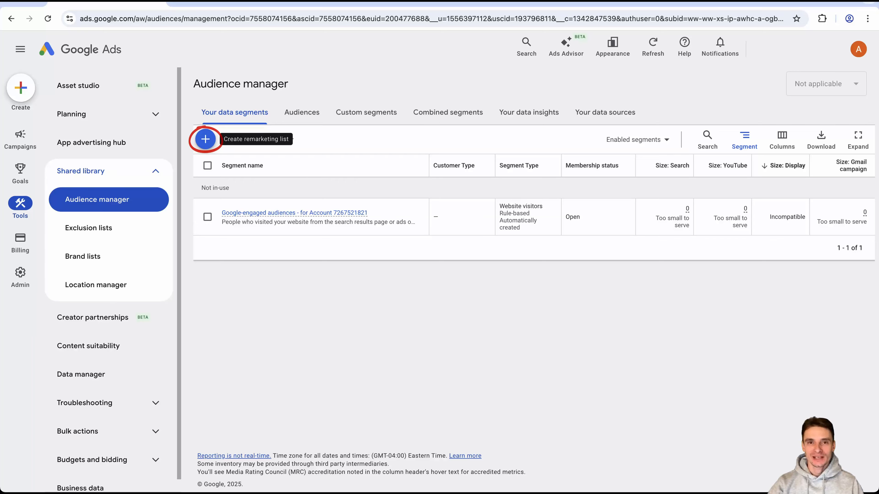
- Create a website visitors segment named "Entire Website – 540 Days" for web page visits in the past 540 days, and check its Search size
click(205, 139)
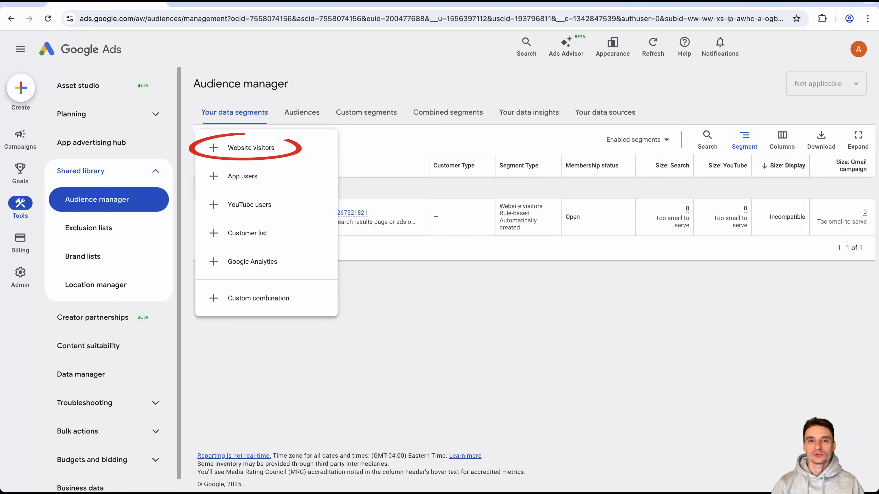
click(251, 148)
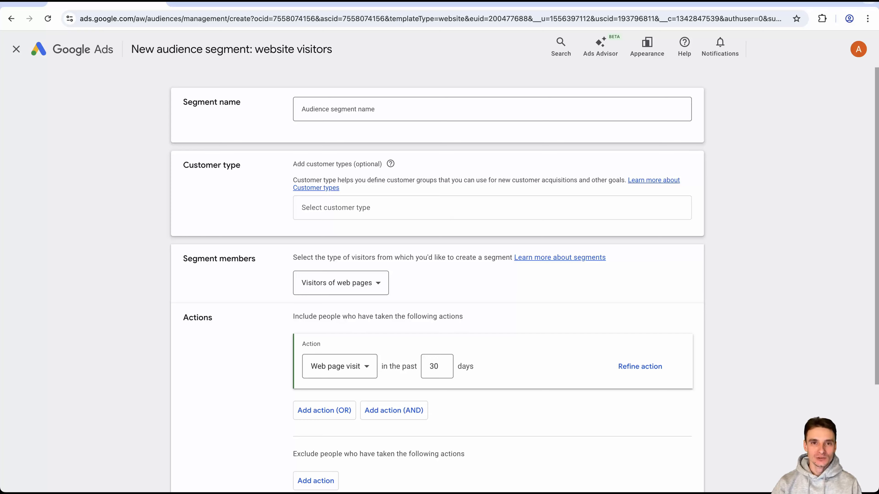
click(340, 283)
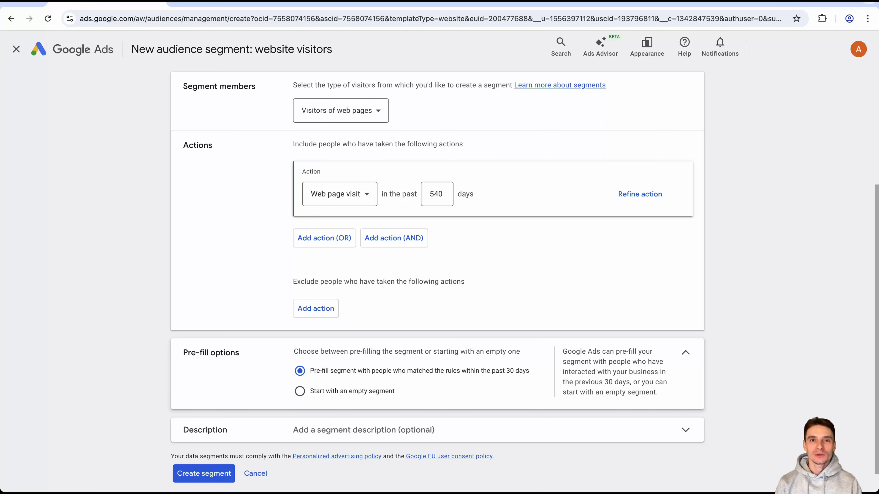
scroll(437, 277, up, 5)
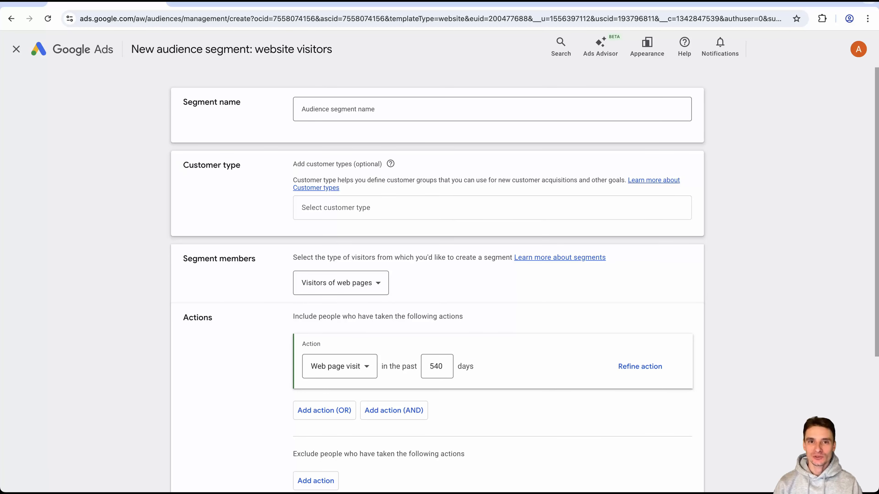
click(492, 207)
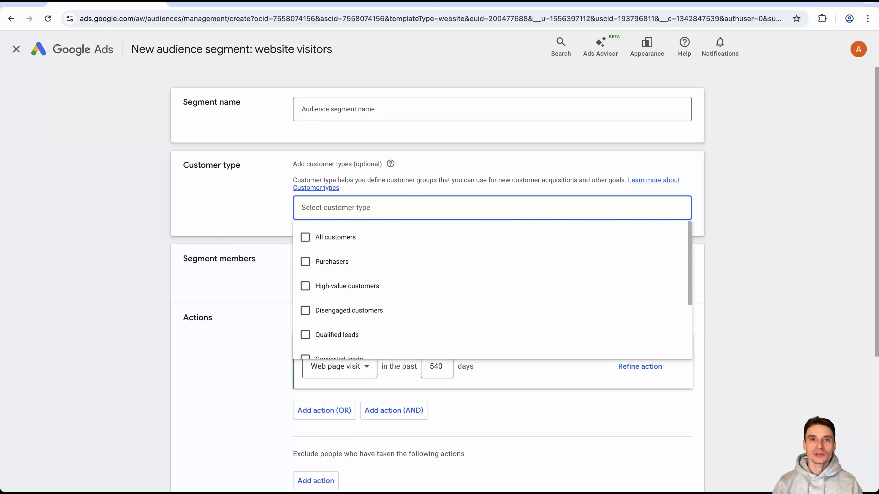
scroll(492, 291, down, 3)
key(Escape)
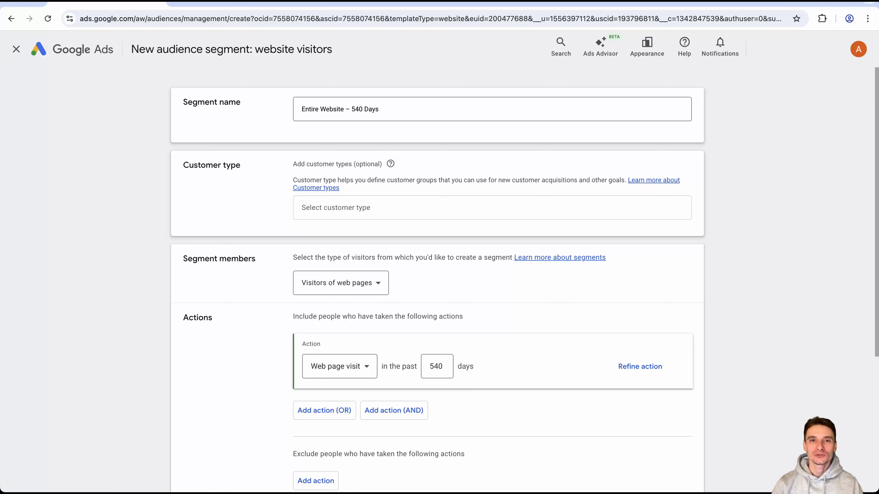
scroll(440, 276, down, 4)
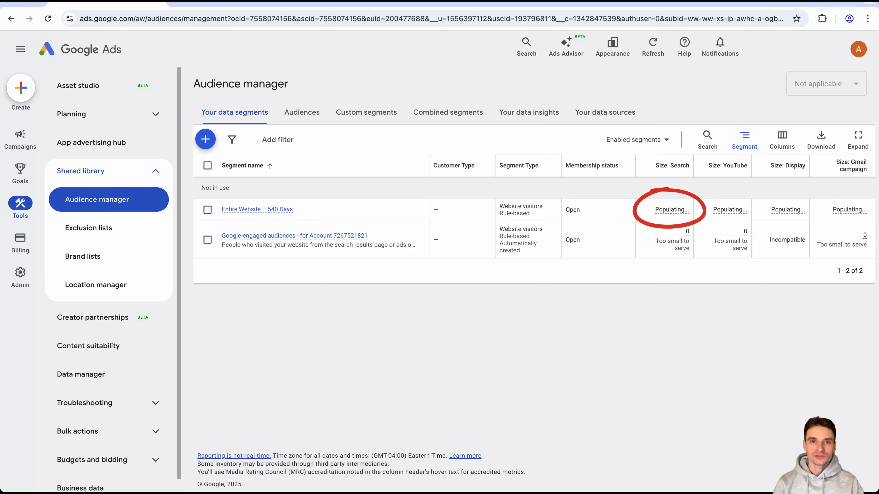
mouse_move(672, 210)
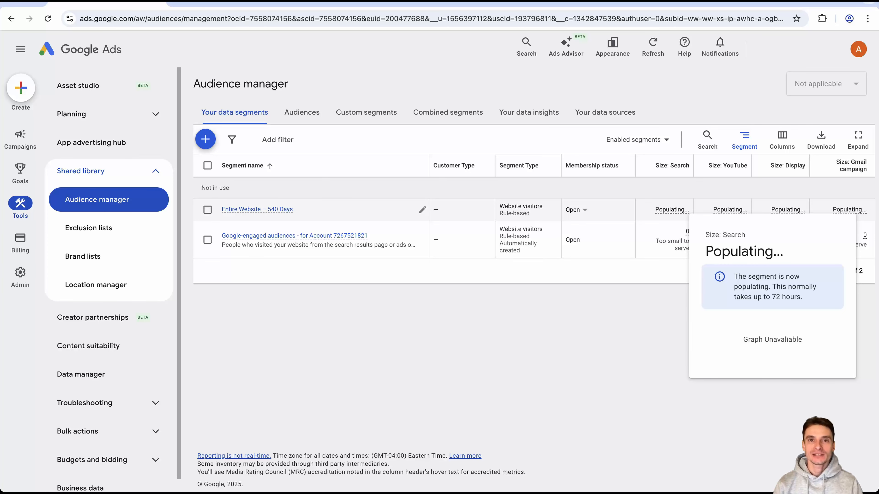
- Create a website visitors segment named "Entire Website – 90 Days" for web page visits in the past 90 days
click(205, 139)
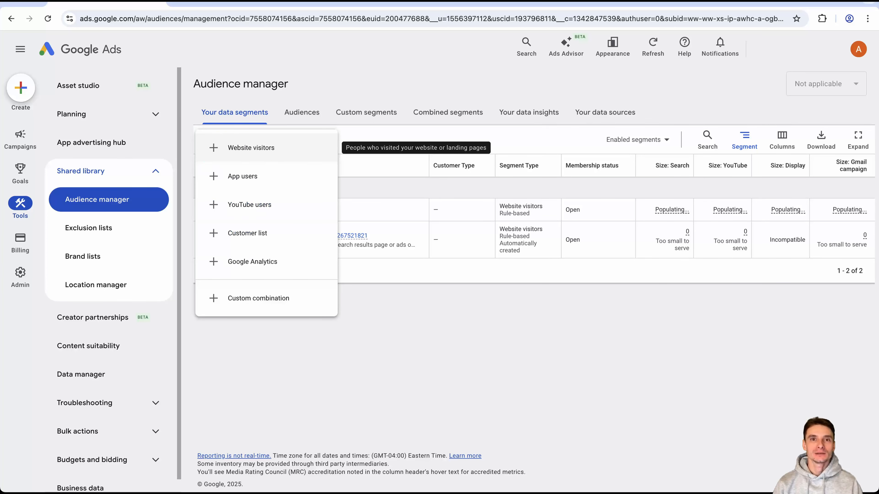
click(251, 147)
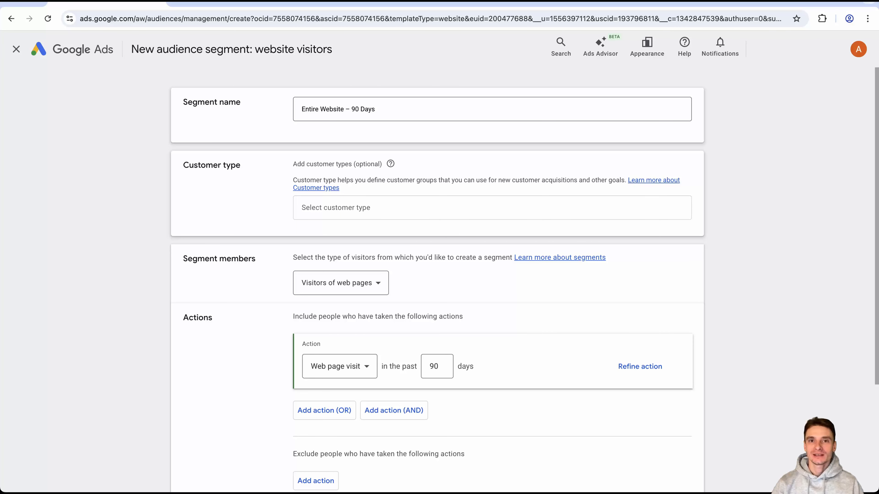
scroll(437, 277, down, 4)
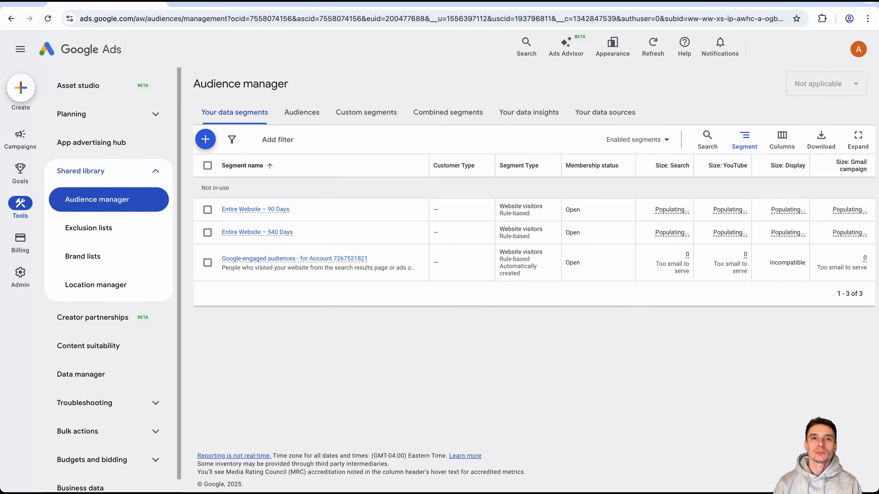
- Create a website visitors segment named "Manicure– 540 Days" with a refined web page visit action covering the past 540 days
click(205, 139)
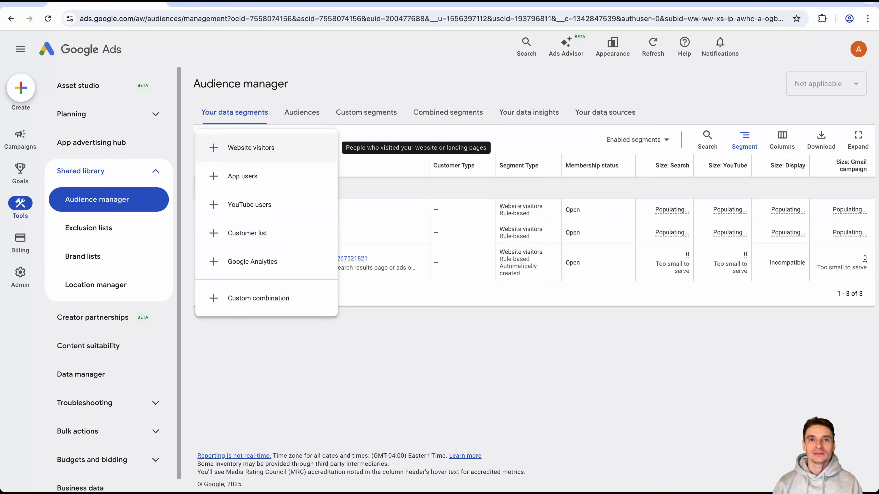
click(251, 148)
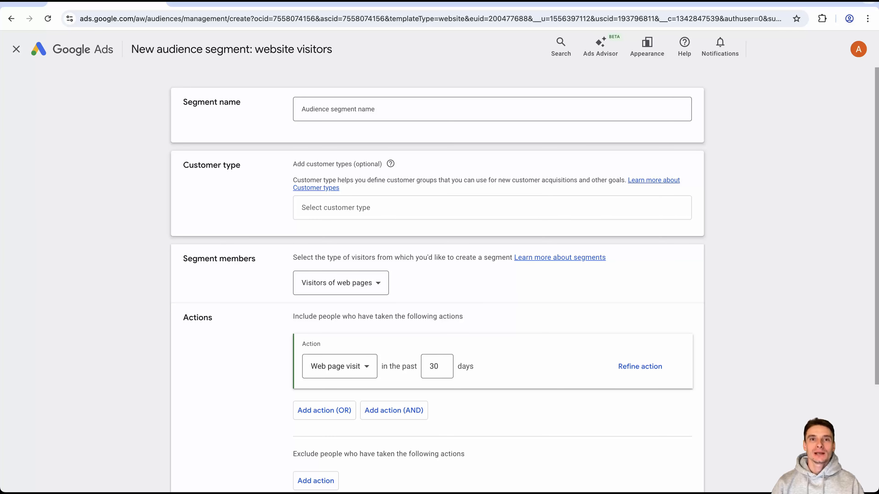
text(Manicure)
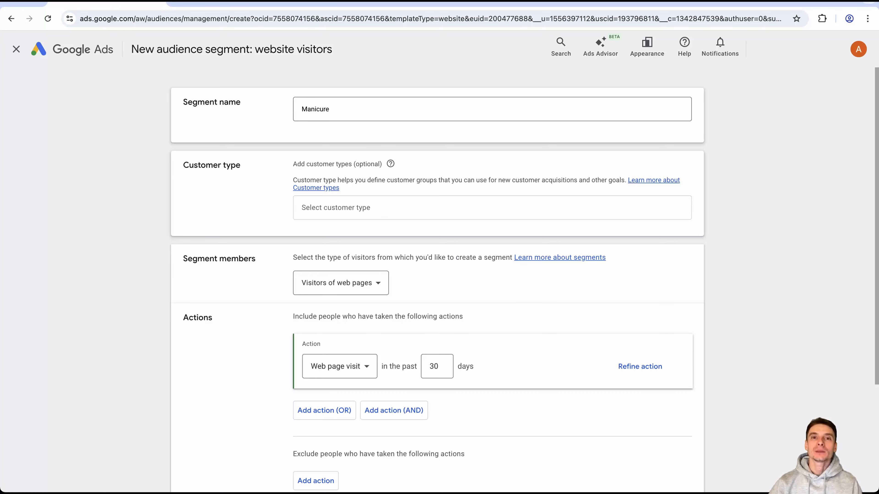
text(– 540 Days)
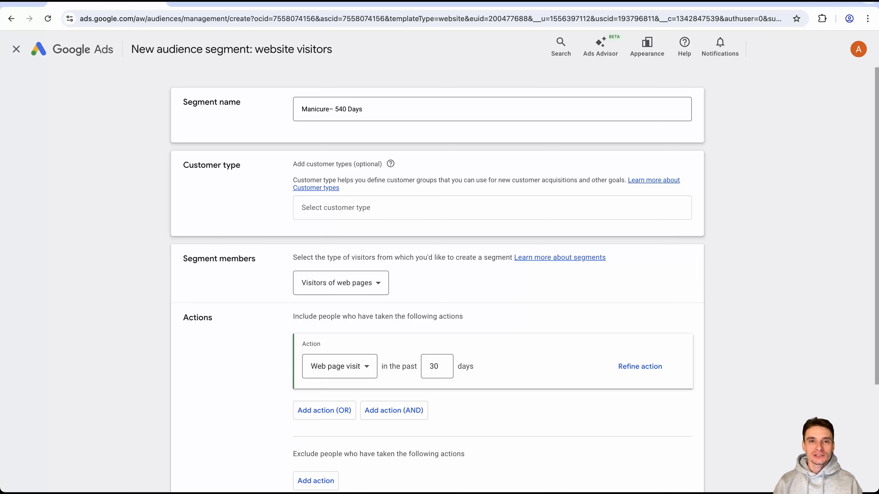
text(540)
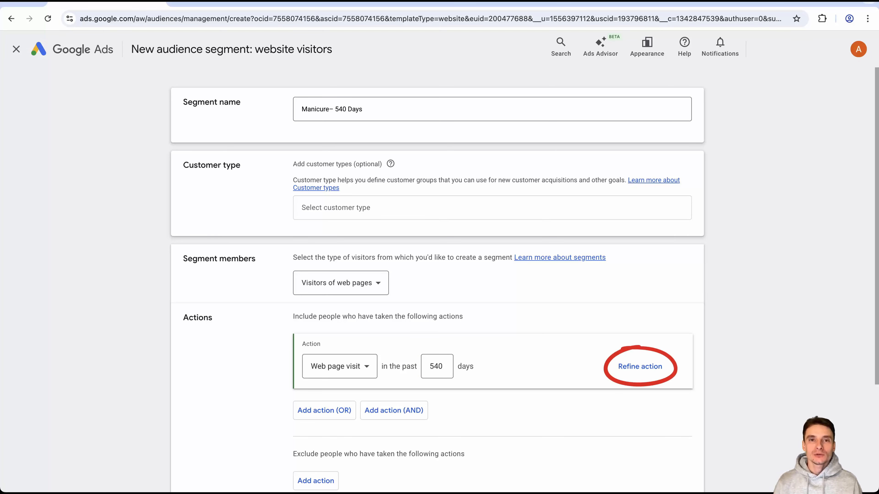
click(640, 366)
scroll(437, 282, down, 5)
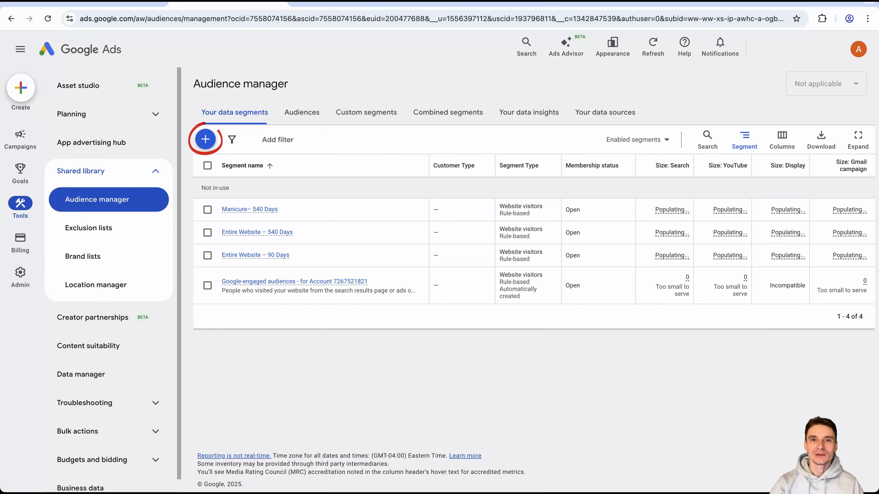
- Set up a website visitors segment named "Pedicure– 540 Days" with a 540-day web page visit window and open the action's refinement
click(206, 139)
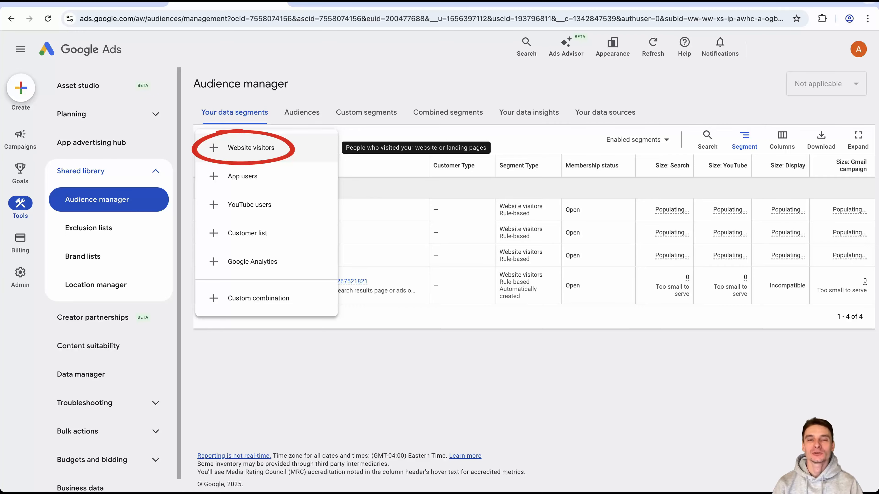
click(251, 147)
text(Pedicure– 540 Days)
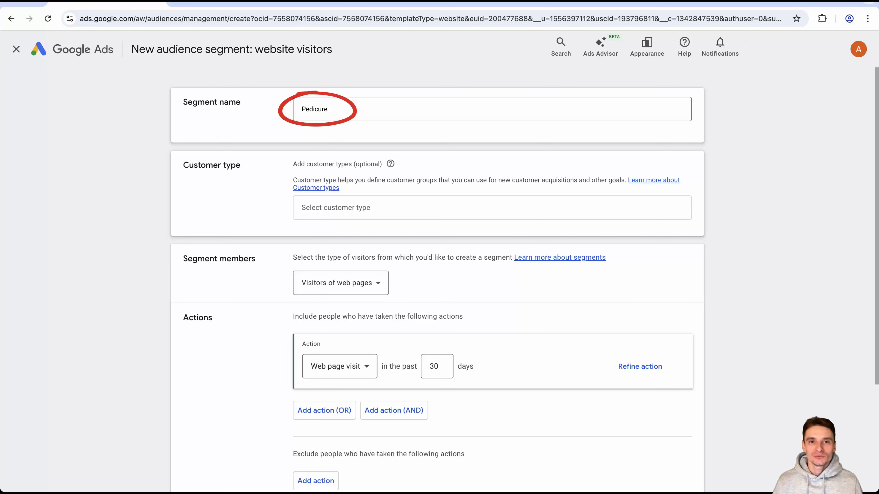
text(540)
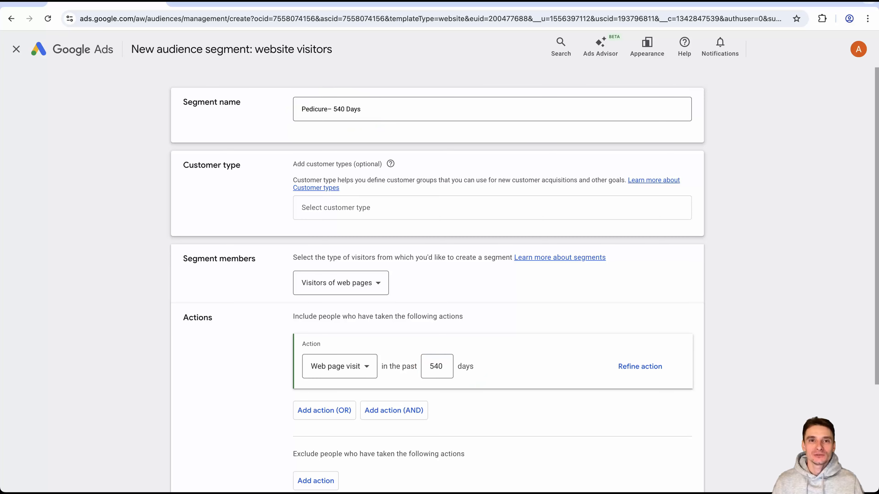
click(640, 366)
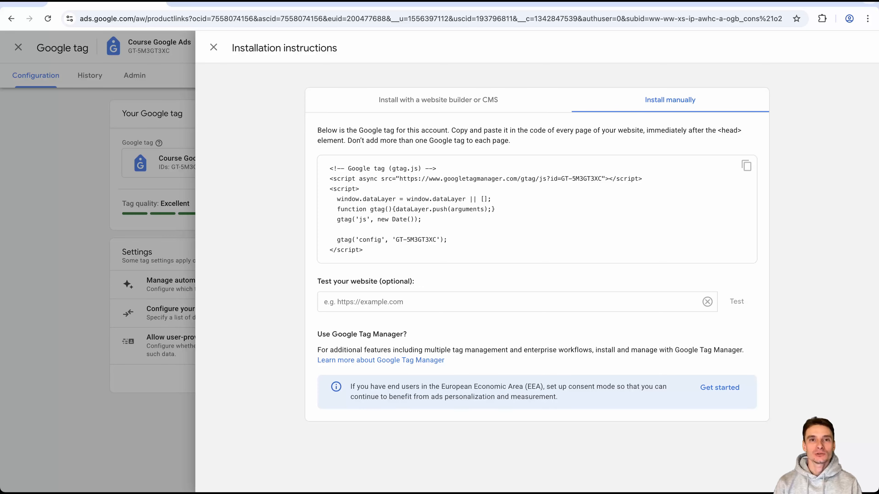
- Highlight the Google tag ID in the script source and the config line of the manual installation code
drag(561, 179, 602, 179)
drag(395, 240, 437, 240)
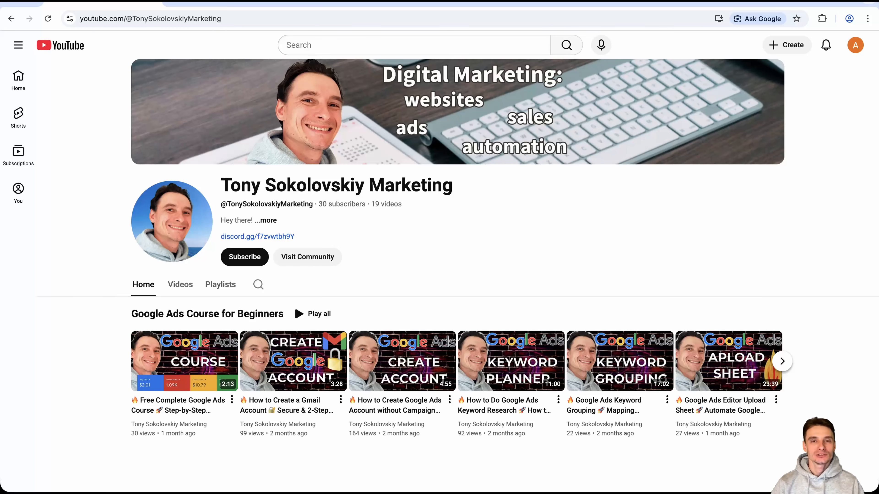
- Switch to Google Tag Manager and give the new Google Tag the "Initialization - All Pages" trigger and the Google Tag type
key(ctrl+Tab)
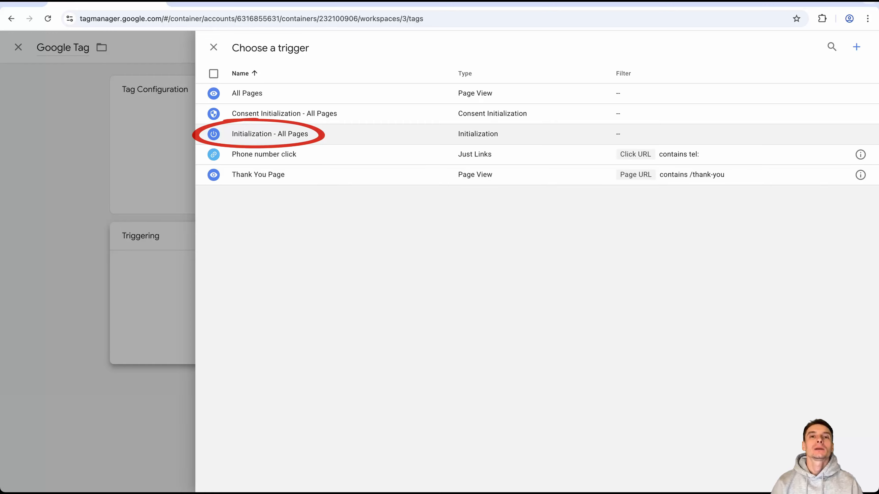
click(270, 133)
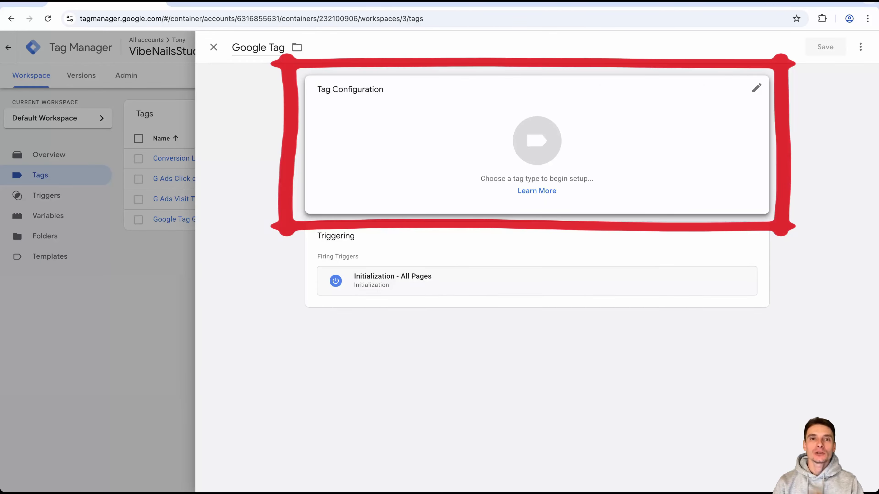
click(536, 140)
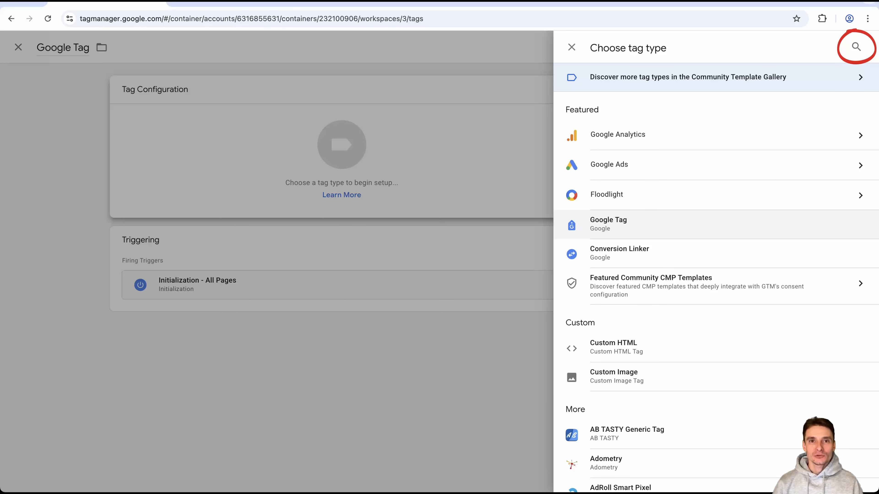
click(608, 225)
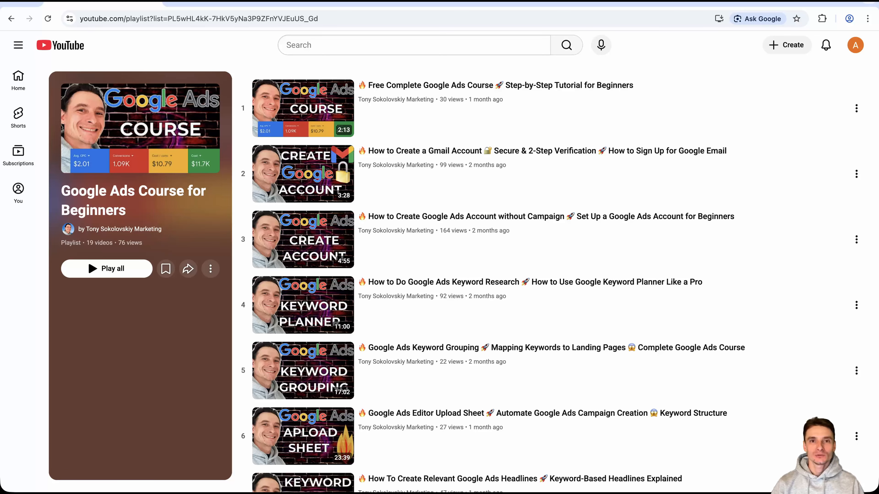
- Look through the videos in the "Google Ads Course for Beginners" playlist on YouTube
scroll(553, 277, down, 5)
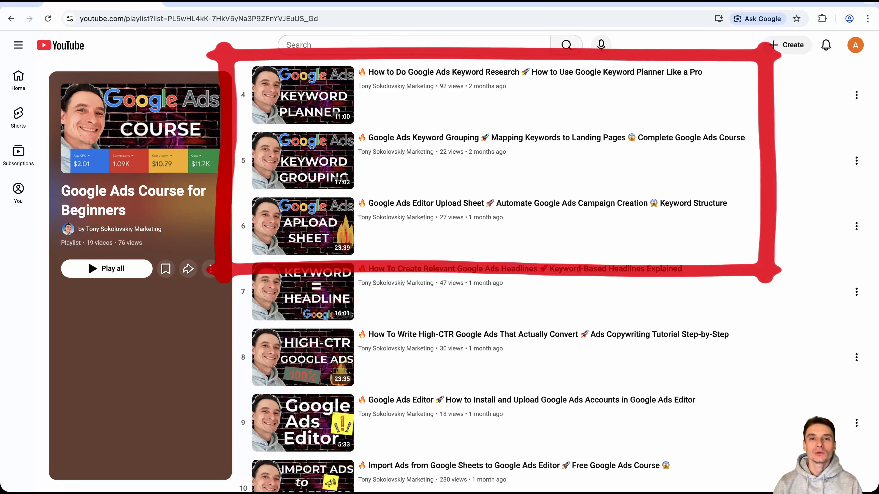
scroll(554, 277, down, 15)
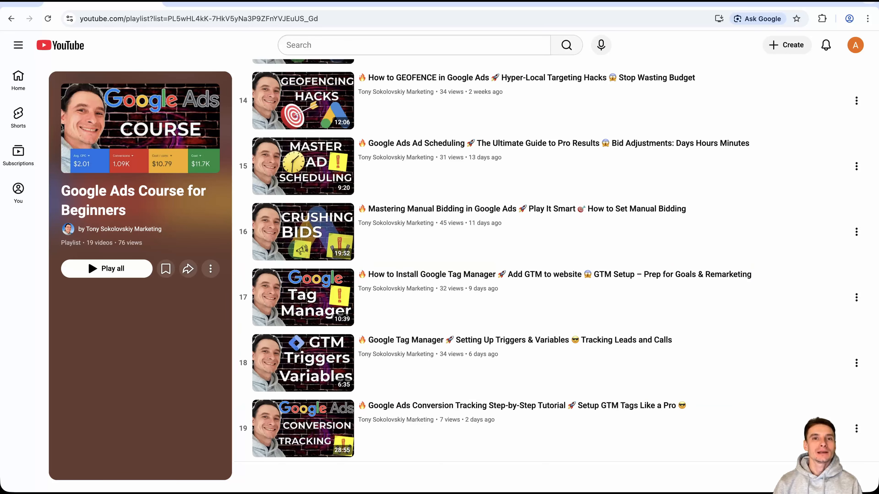